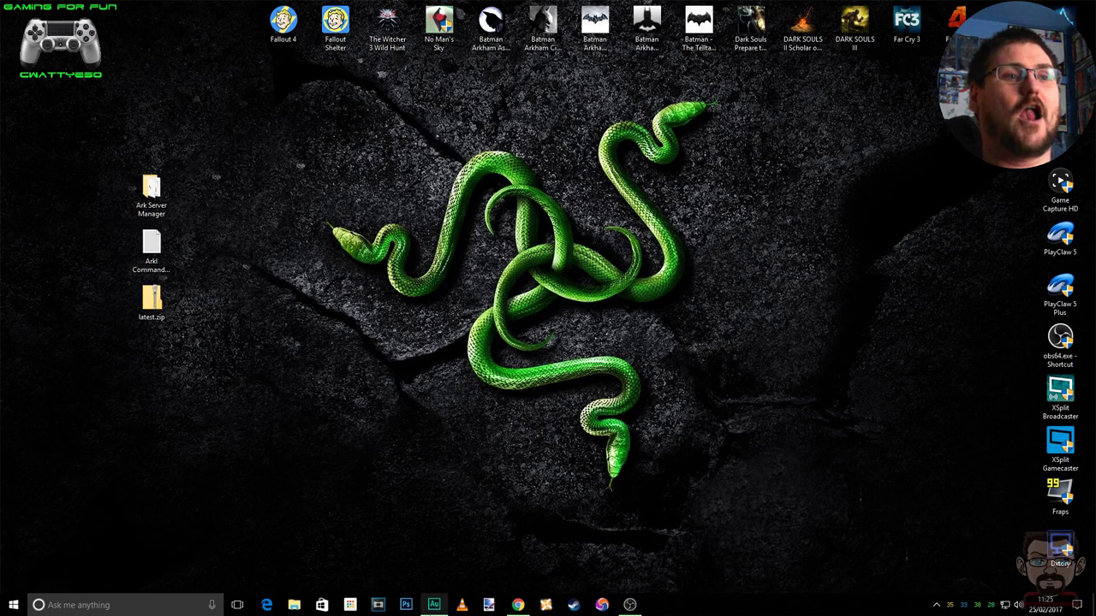
# Read through the ARK Server Manager 1.0.270 release notes in Chrome, then show the desktop
pyautogui.click(515, 605)
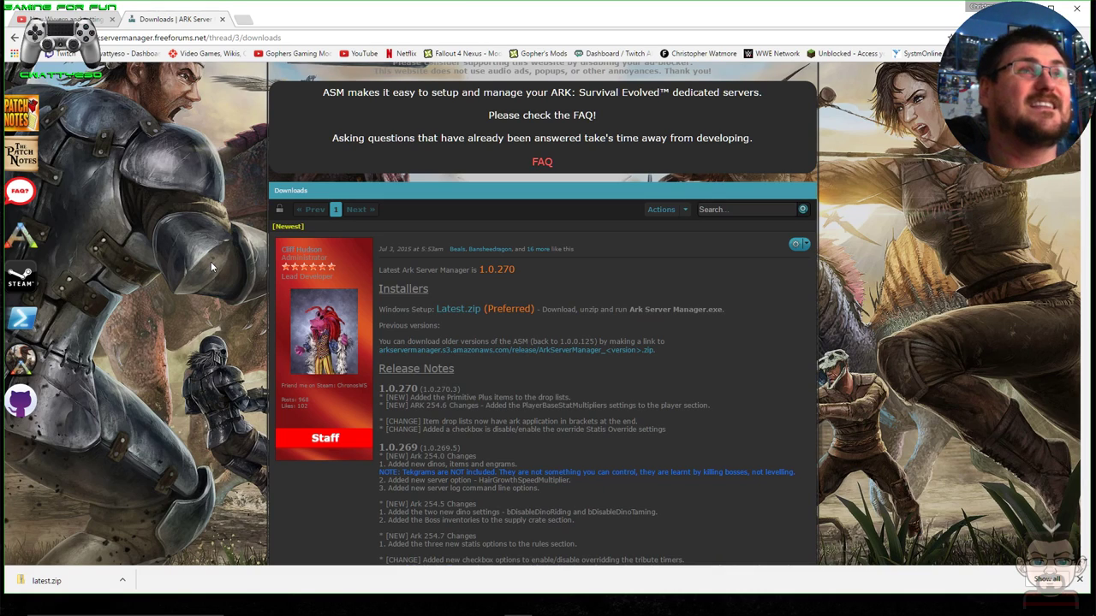
pyautogui.scroll(2, 211, 261)
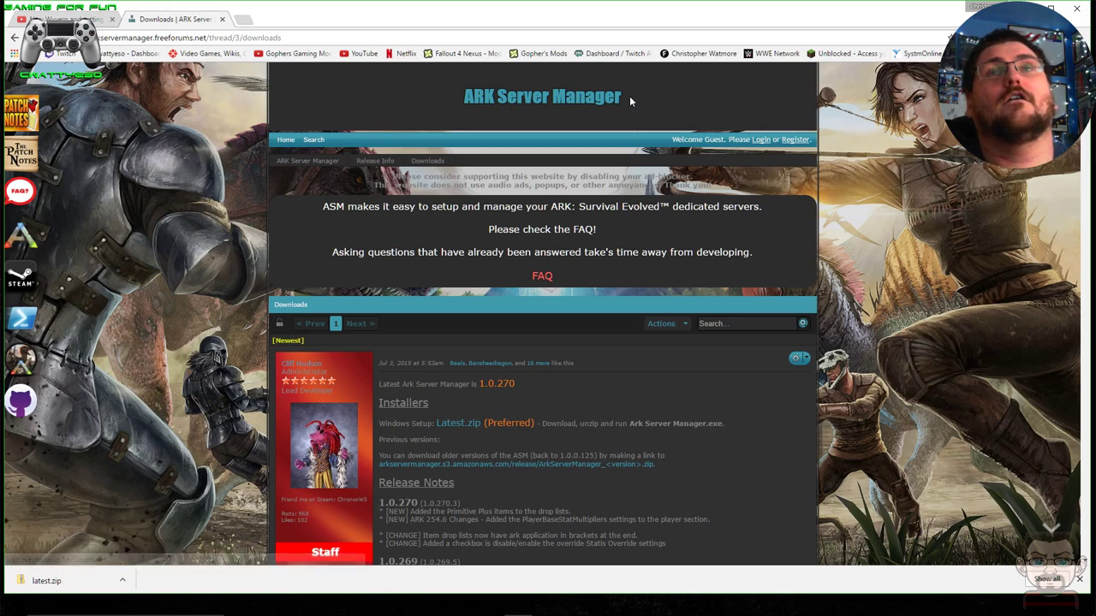
pyautogui.scroll(-2, 230, 165)
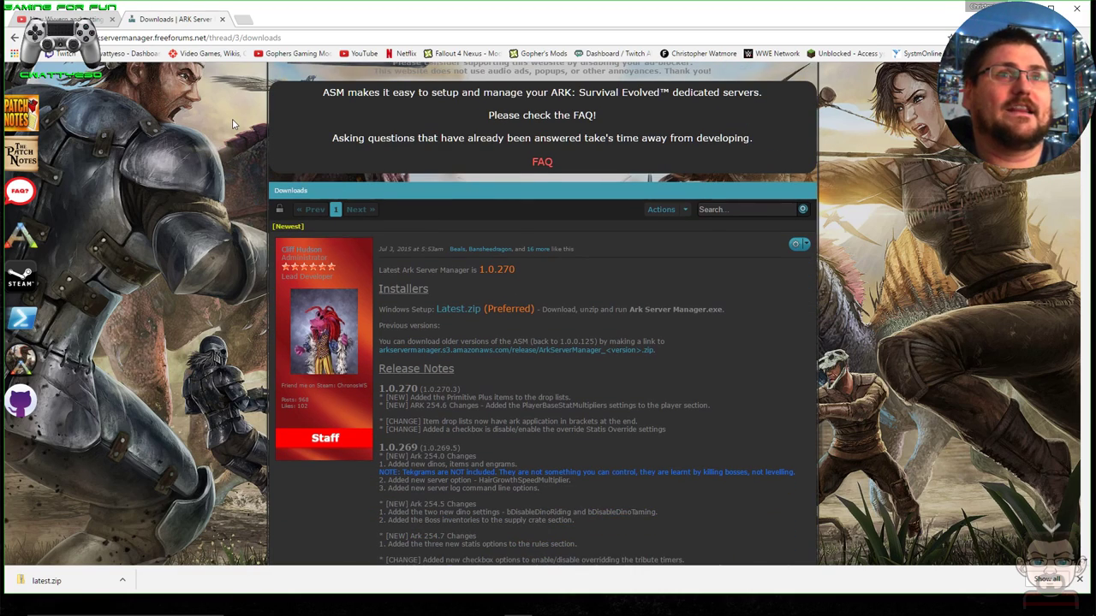
pyautogui.scroll(-2, 162, 153)
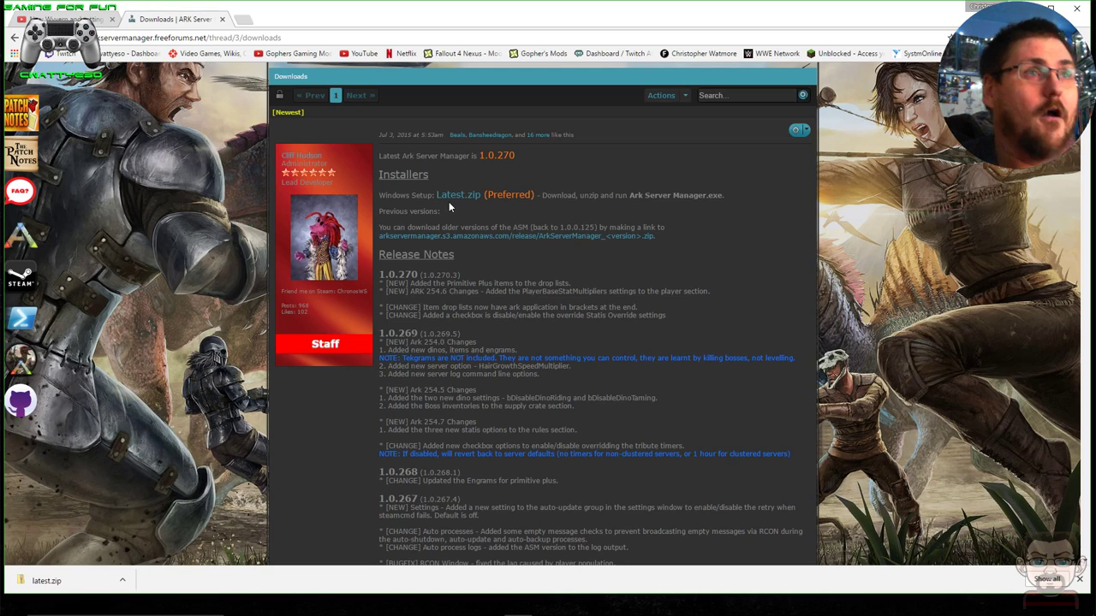
pyautogui.scroll(-2, 447, 201)
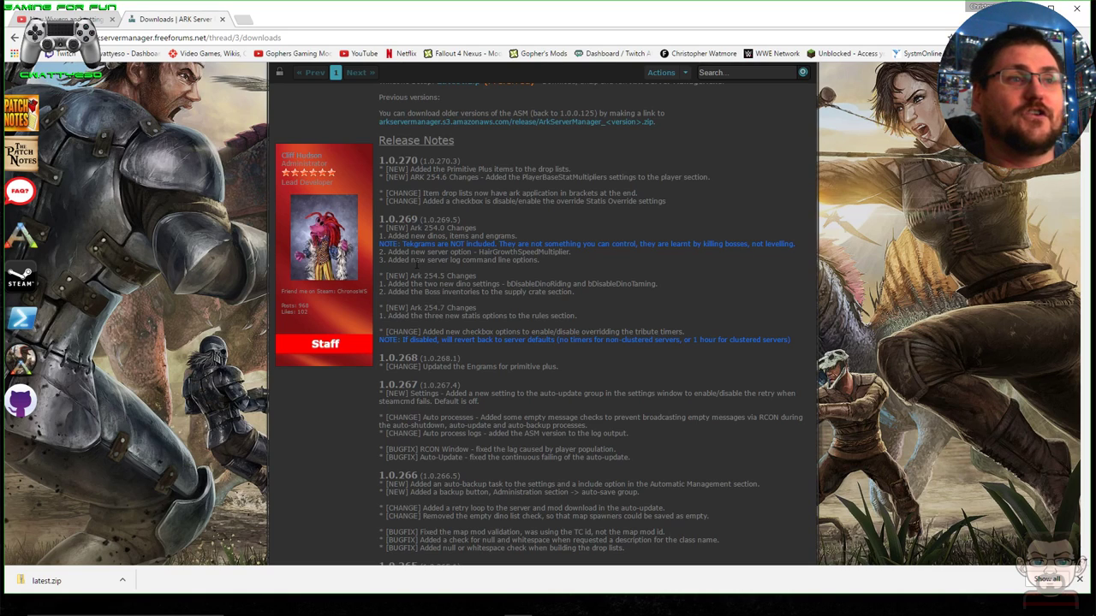
pyautogui.scroll(-7, 416, 263)
pyautogui.scroll(-3, 416, 268)
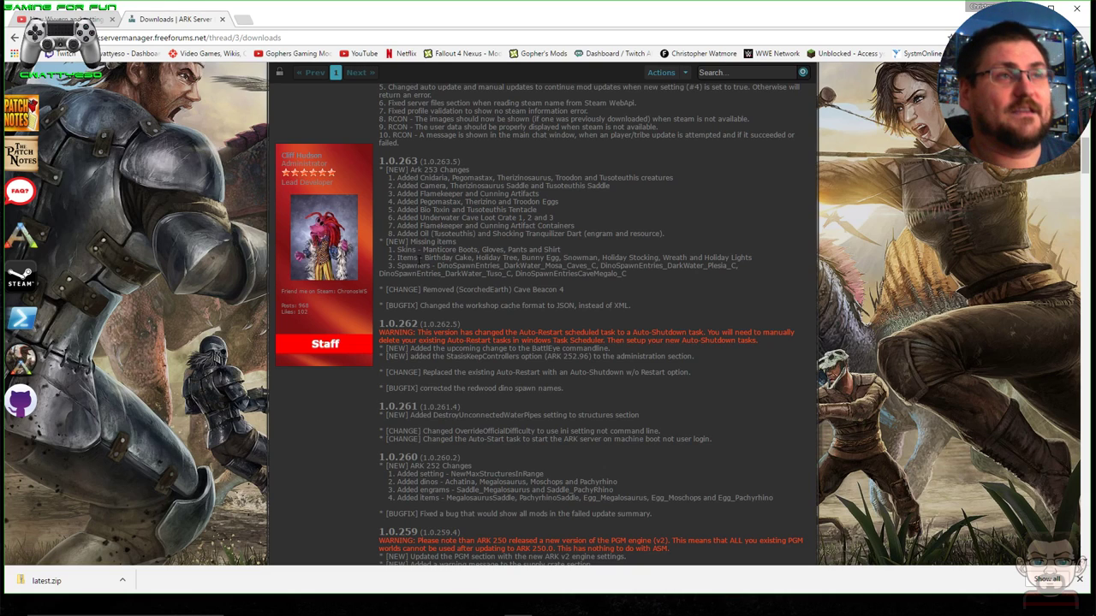
pyautogui.scroll(12, 498, 287)
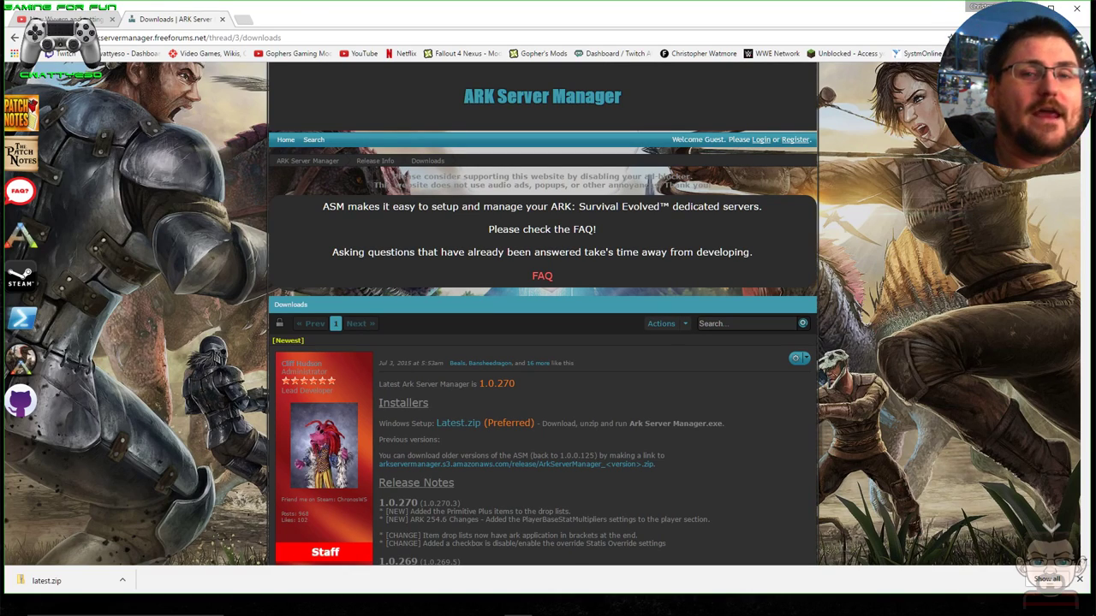
pyautogui.press('super+d')
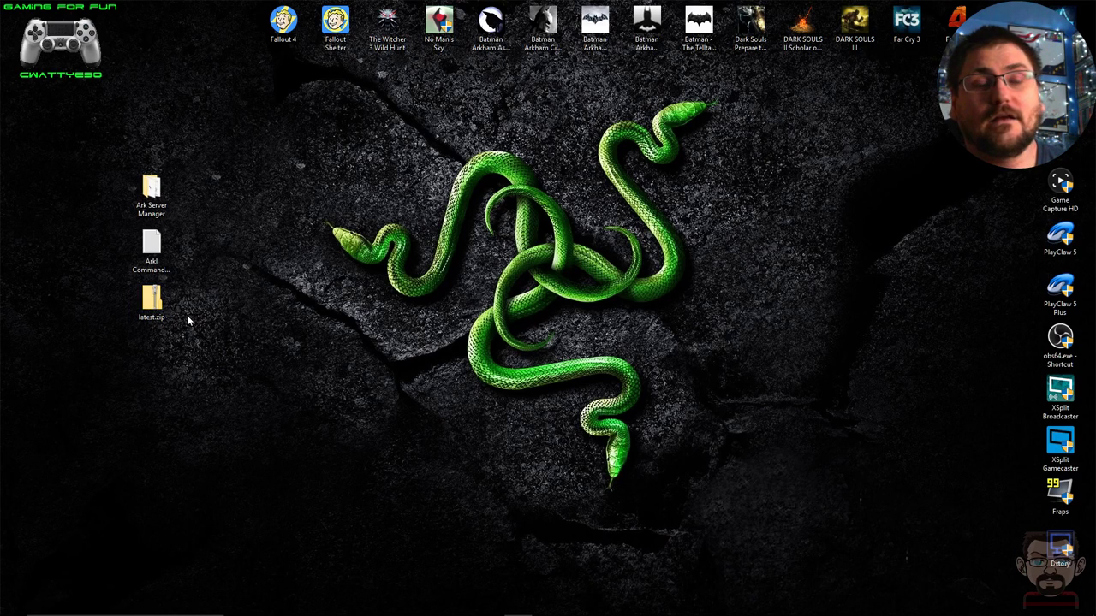
# Open the desktop Ark Server Manager folder, browse its 33 files, and select ark server manager.exe
pyautogui.doubleClick(162, 199)
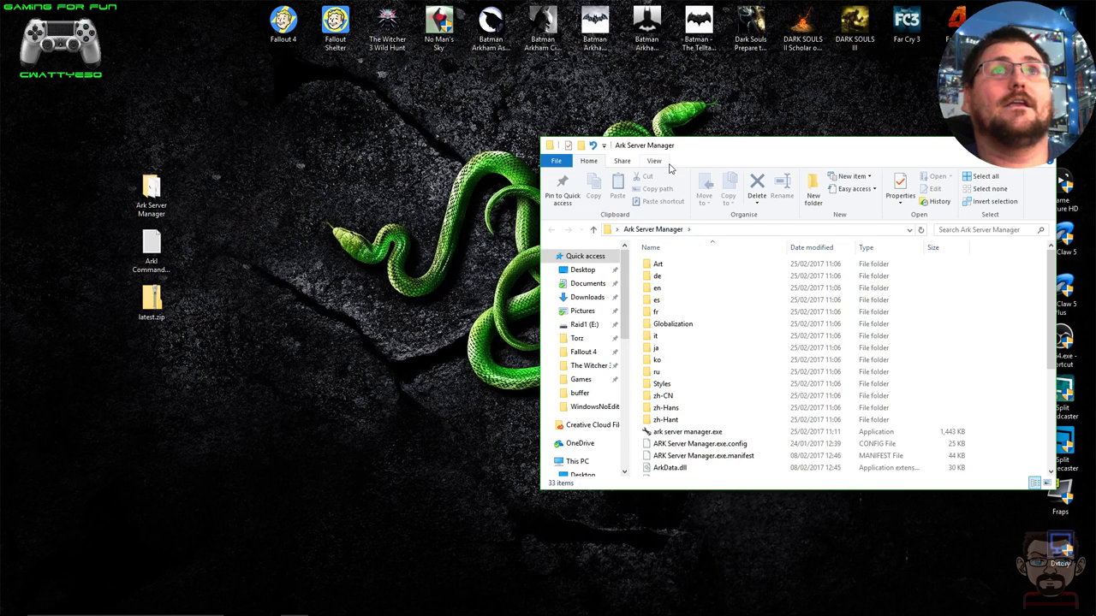
pyautogui.moveTo(687, 152); pyautogui.dragTo(512, 143)
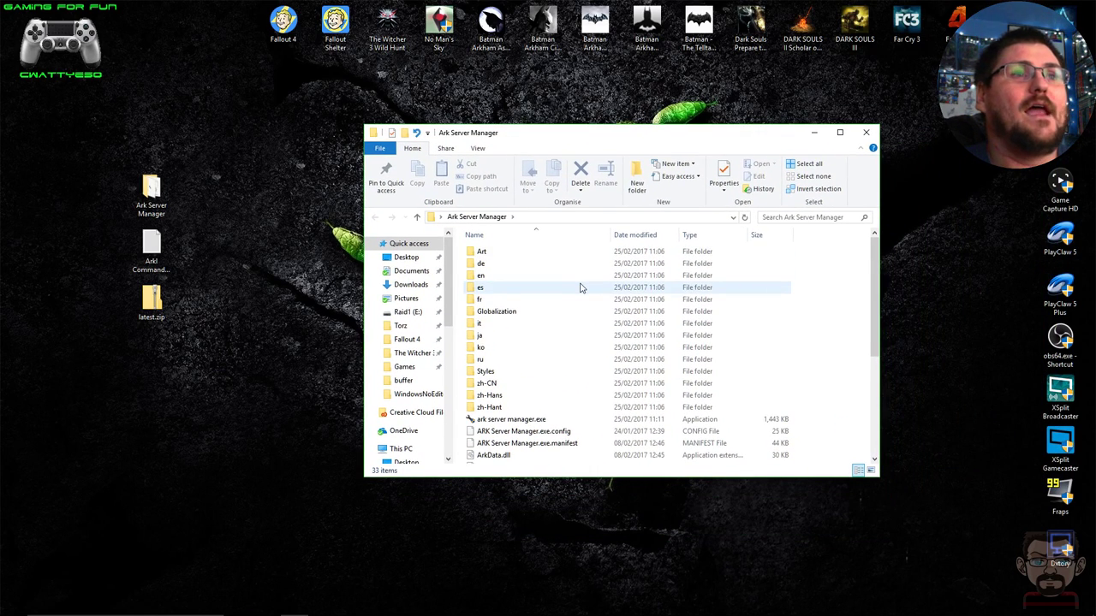
pyautogui.scroll(-5, 579, 288)
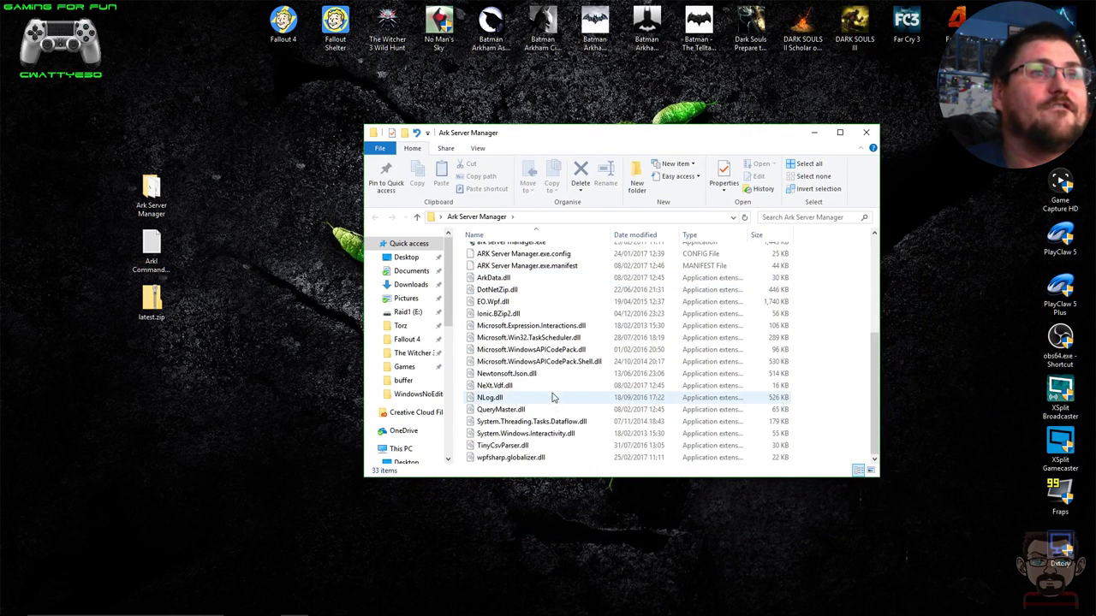
pyautogui.scroll(5, 552, 394)
pyautogui.scroll(-5, 553, 274)
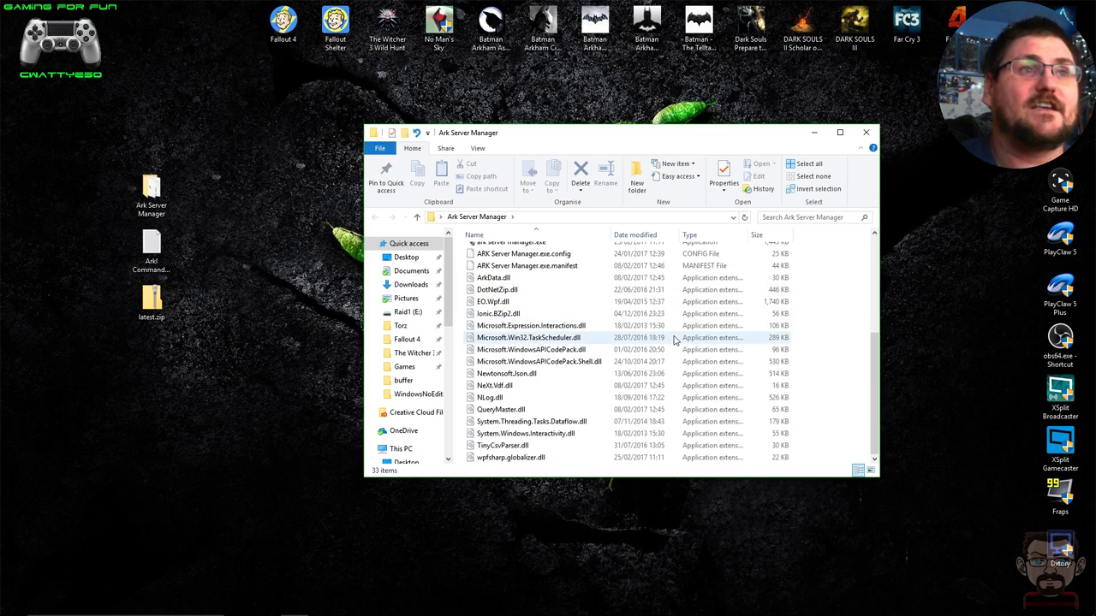
pyautogui.scroll(3, 666, 342)
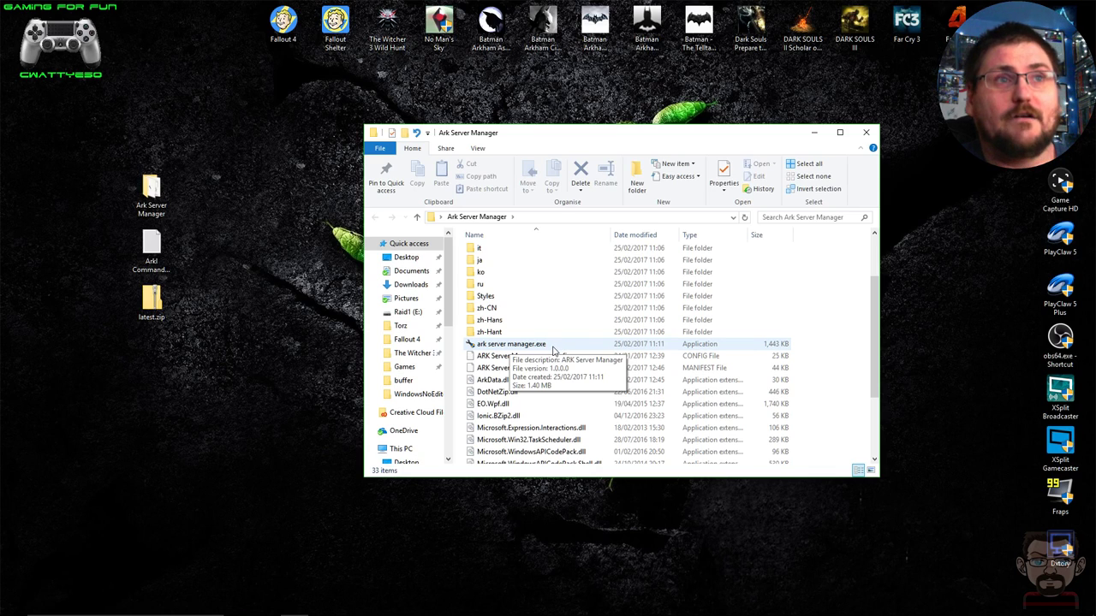
pyautogui.scroll(-3, 556, 345)
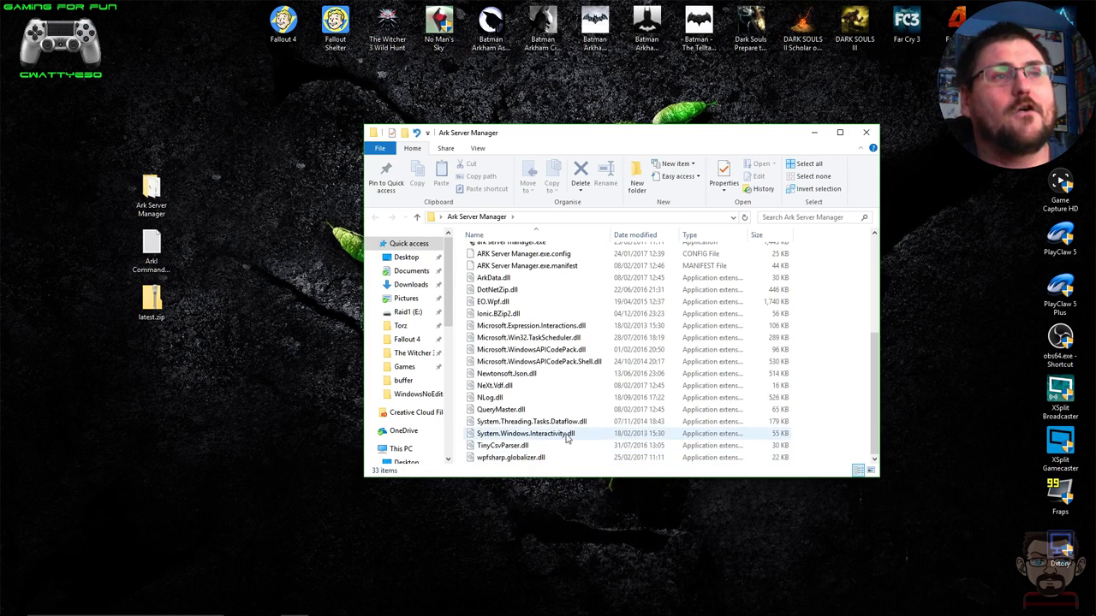
pyautogui.scroll(4, 541, 469)
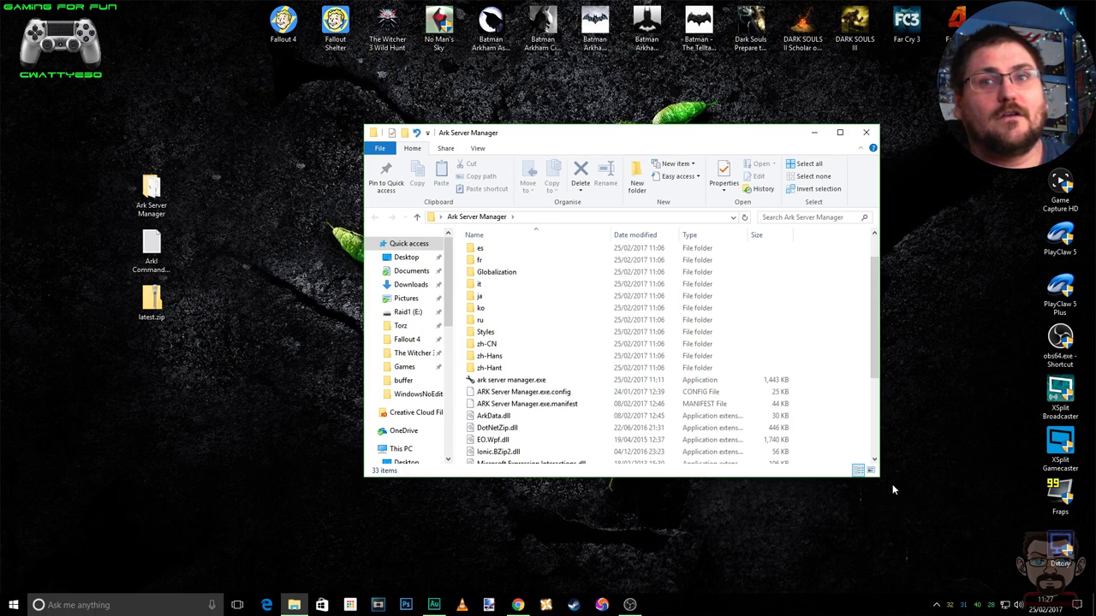
pyautogui.click(936, 606)
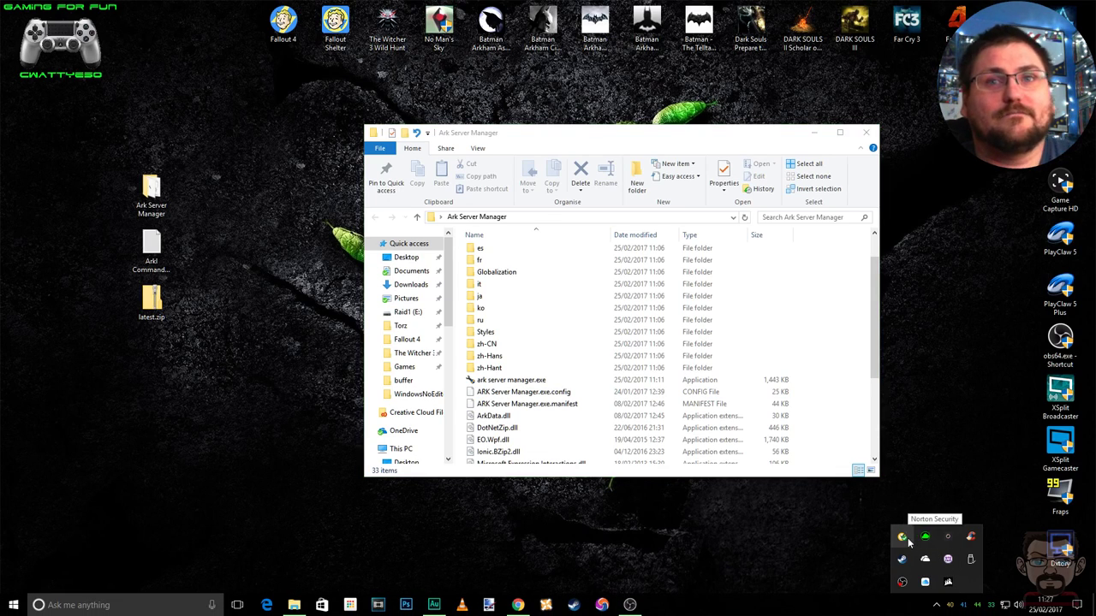
pyautogui.click(502, 383)
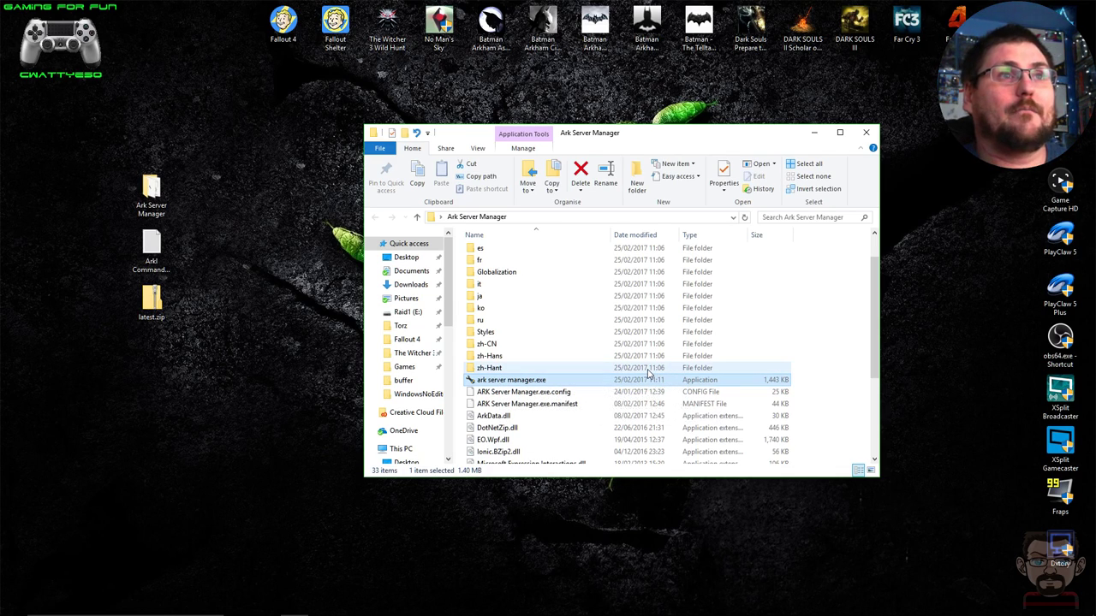
# Enable Run this program as an administrator in ark server manager.exe's Compatibility properties
pyautogui.rightClick(515, 383)
pyautogui.click(525, 374)
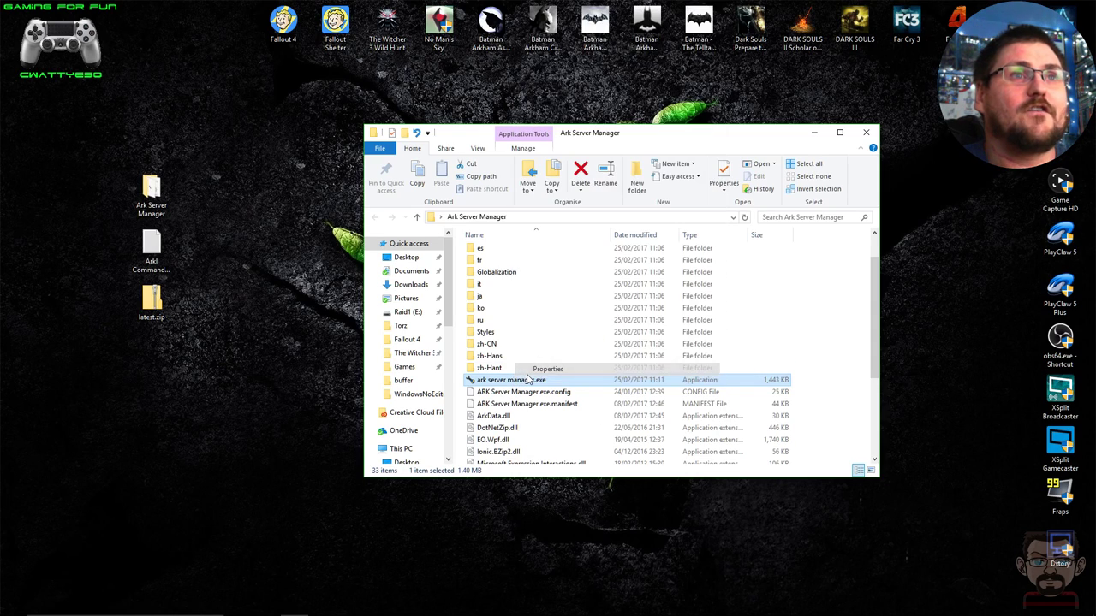
pyautogui.click(619, 347)
pyautogui.click(539, 529)
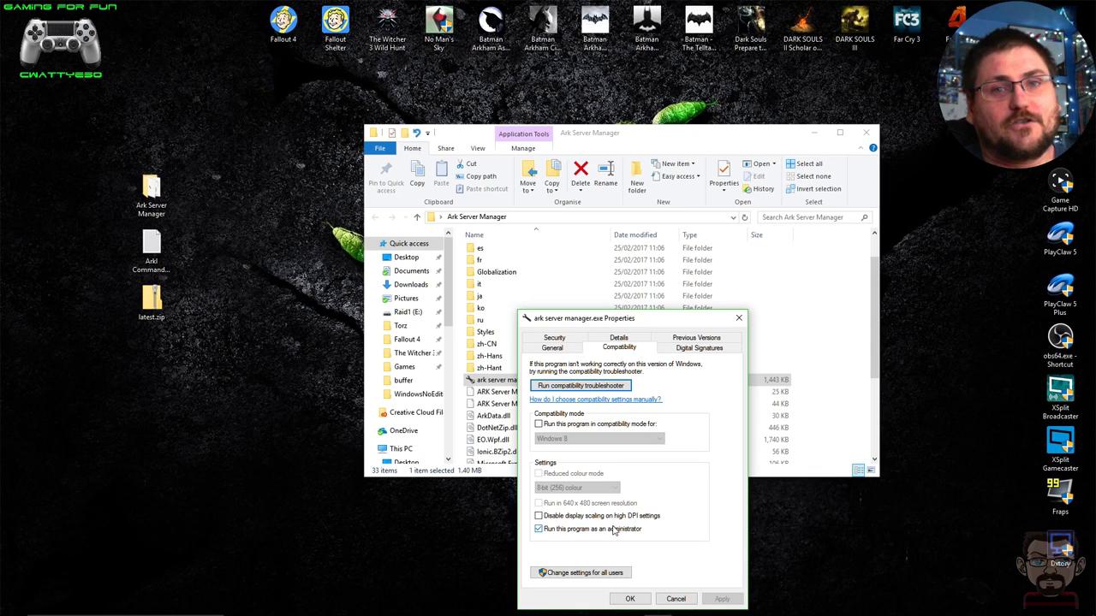
pyautogui.click(672, 599)
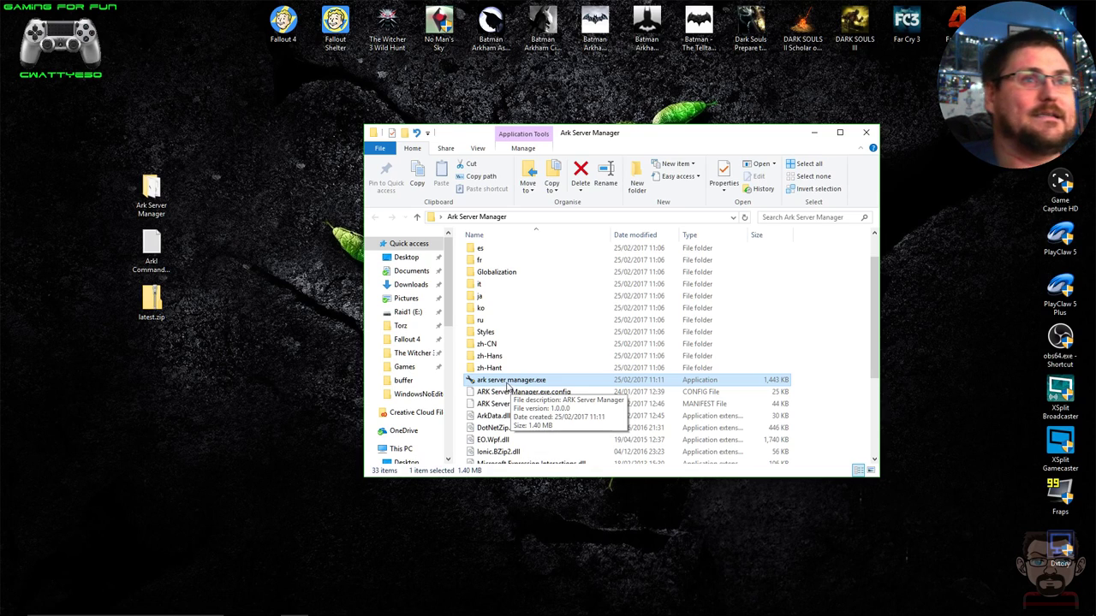
# Launch ark server manager.exe, pick Desktop\Ark Server Manager as data directory, and accept the proposed locations
pyautogui.doubleClick(503, 383)
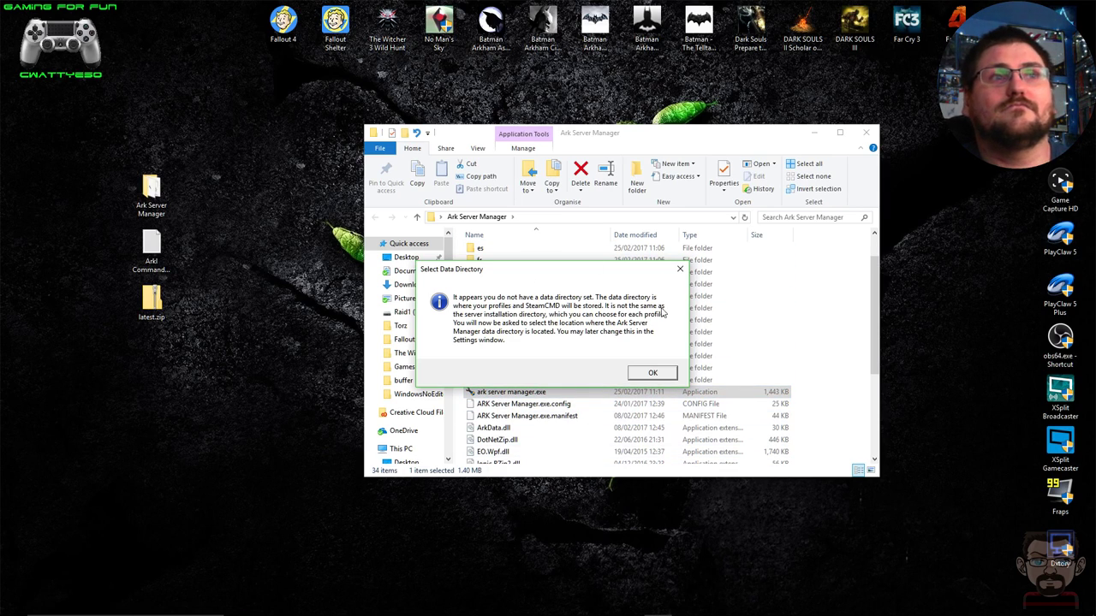
pyautogui.click(648, 373)
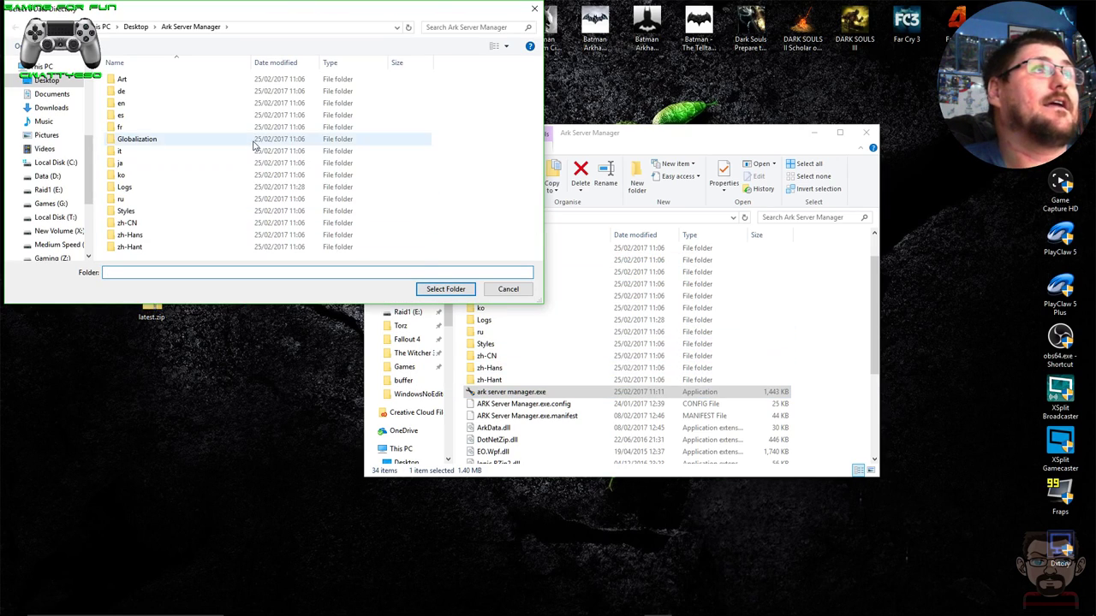
pyautogui.hotkey('alt', 'Up')
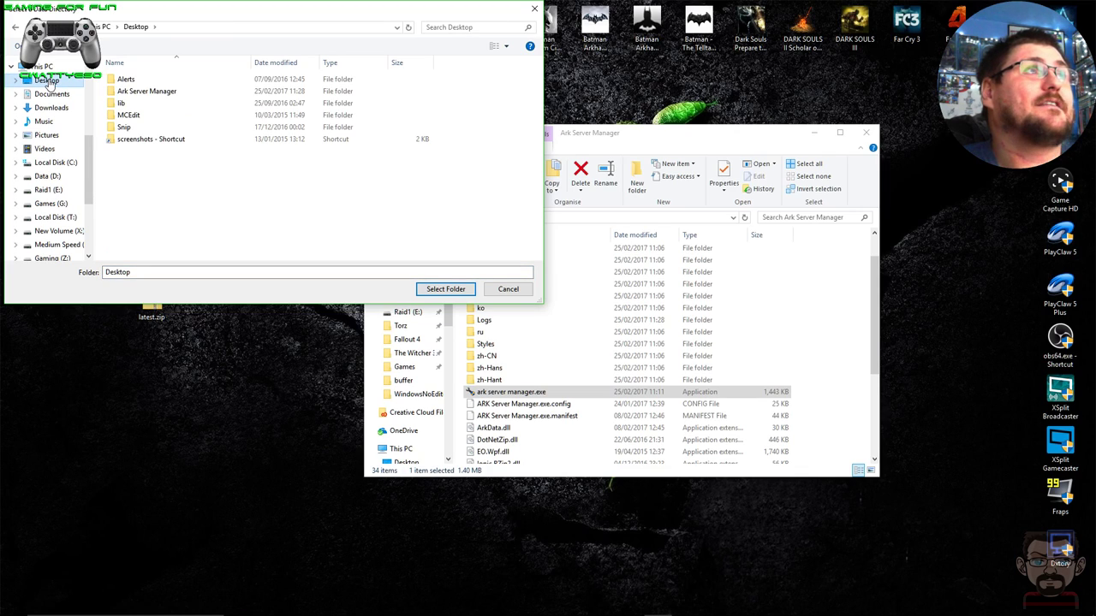
pyautogui.click(163, 92)
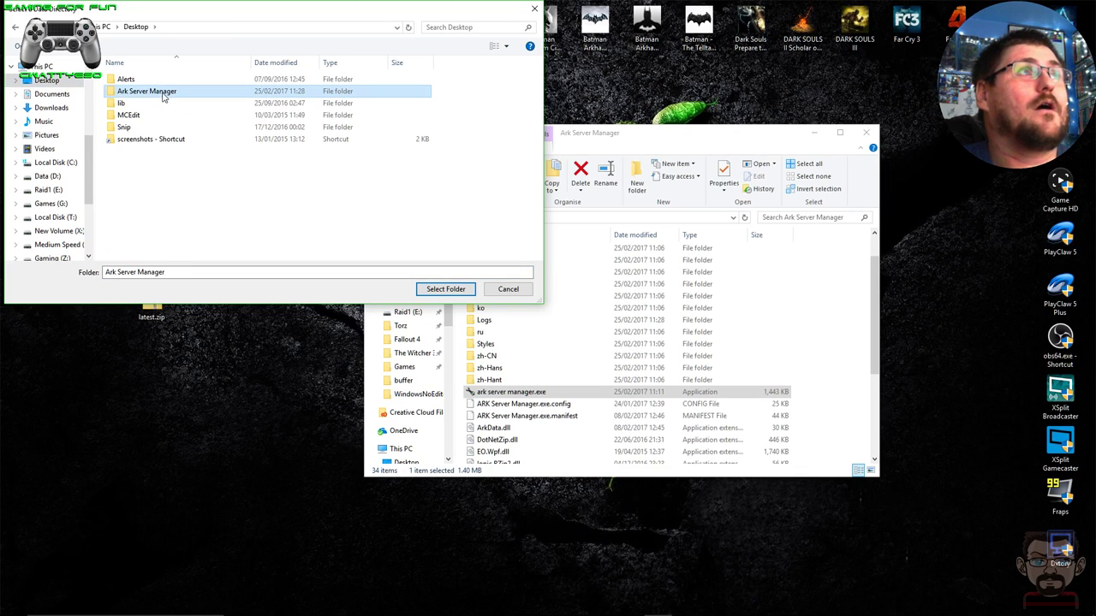
pyautogui.click(445, 289)
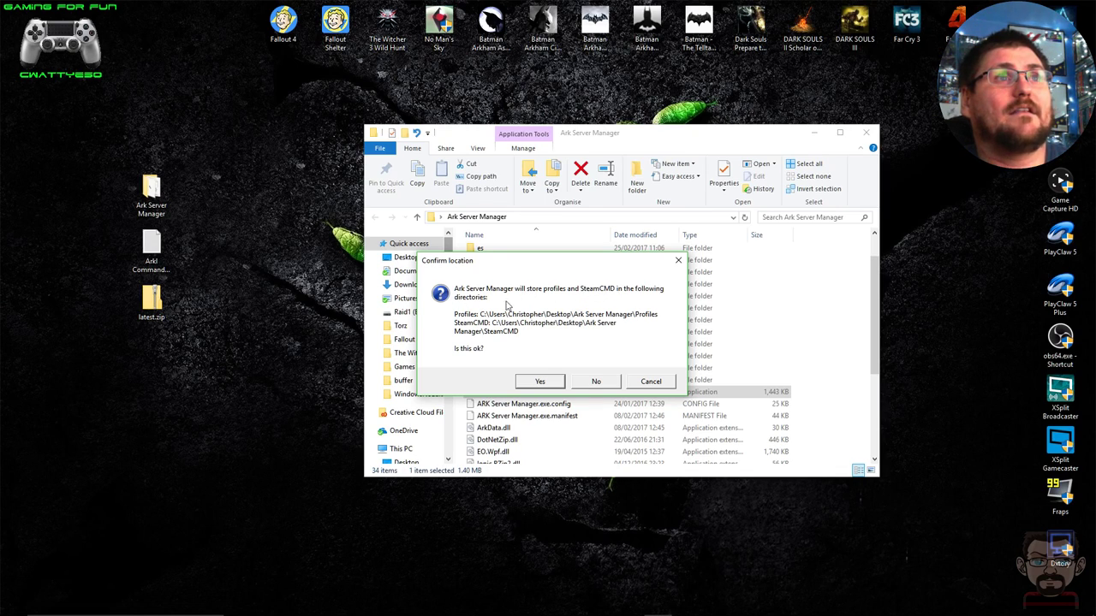
pyautogui.click(540, 382)
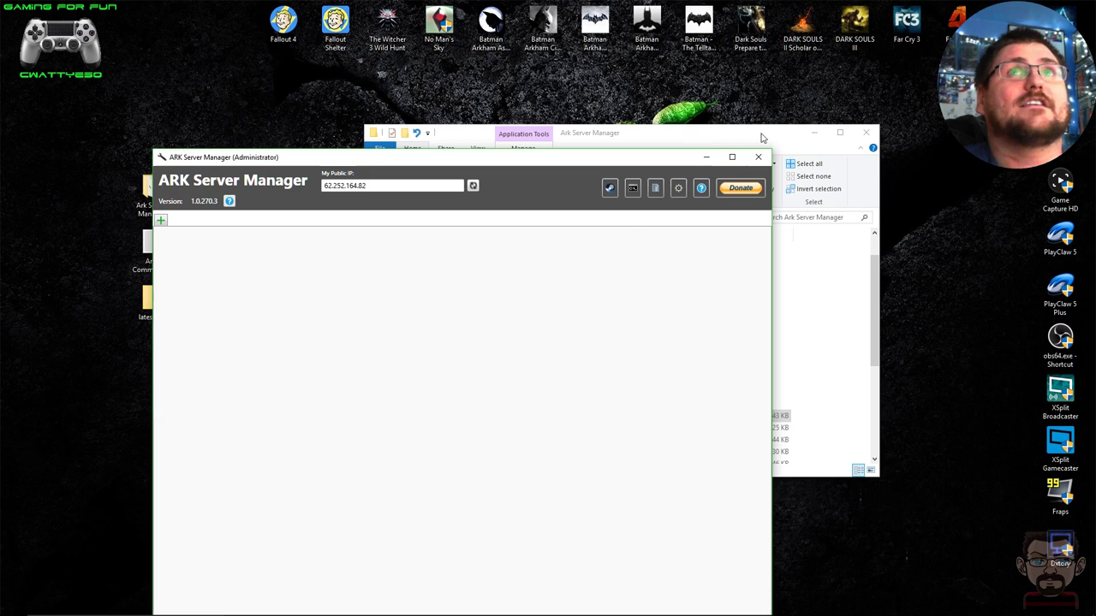
# Minimize File Explorer and centre the ARK Server Manager 1.0.270.3 window once SteamCMD finishes
pyautogui.click(815, 135)
pyautogui.moveTo(510, 166); pyautogui.dragTo(609, 75)
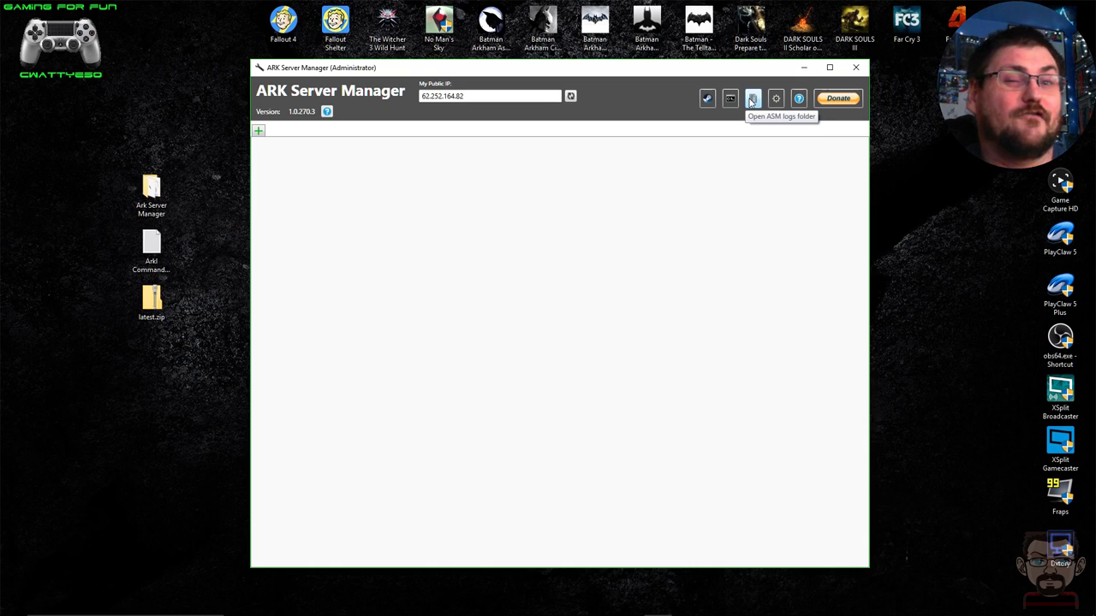
pyautogui.click(751, 100)
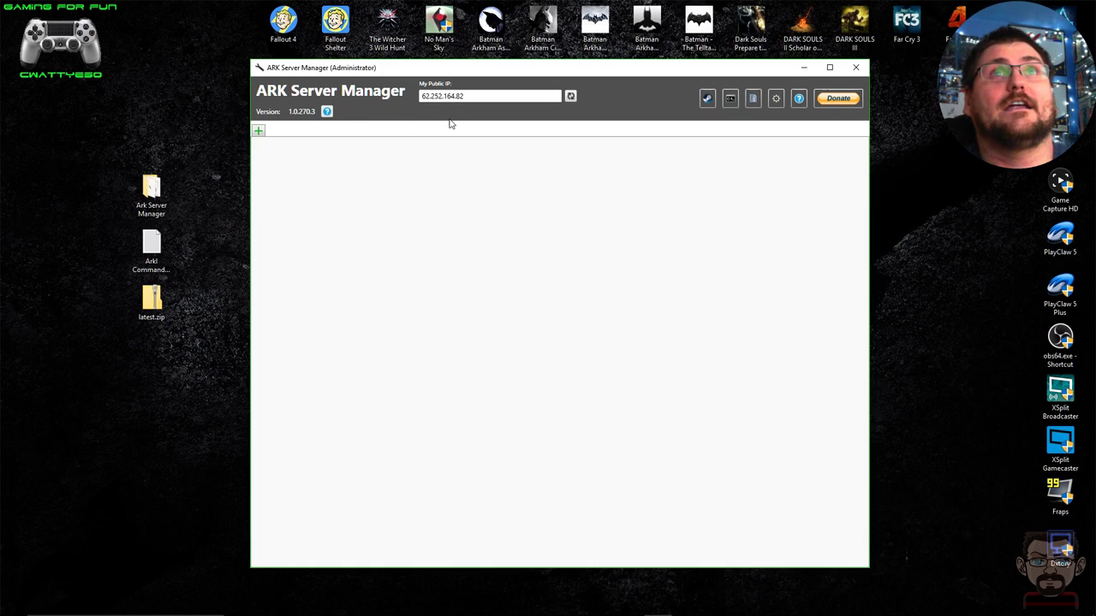
# Open Global Settings, showing the Desktop Ark Server Manager data directory and 168-hour workshop cache expiry
pyautogui.click(775, 100)
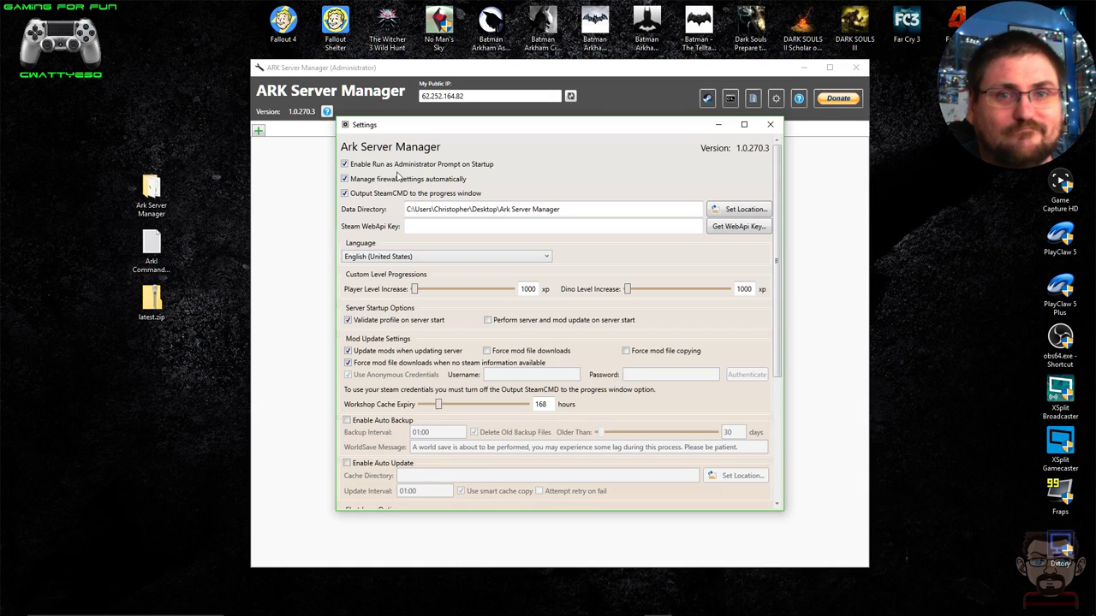
pyautogui.moveTo(402, 613)
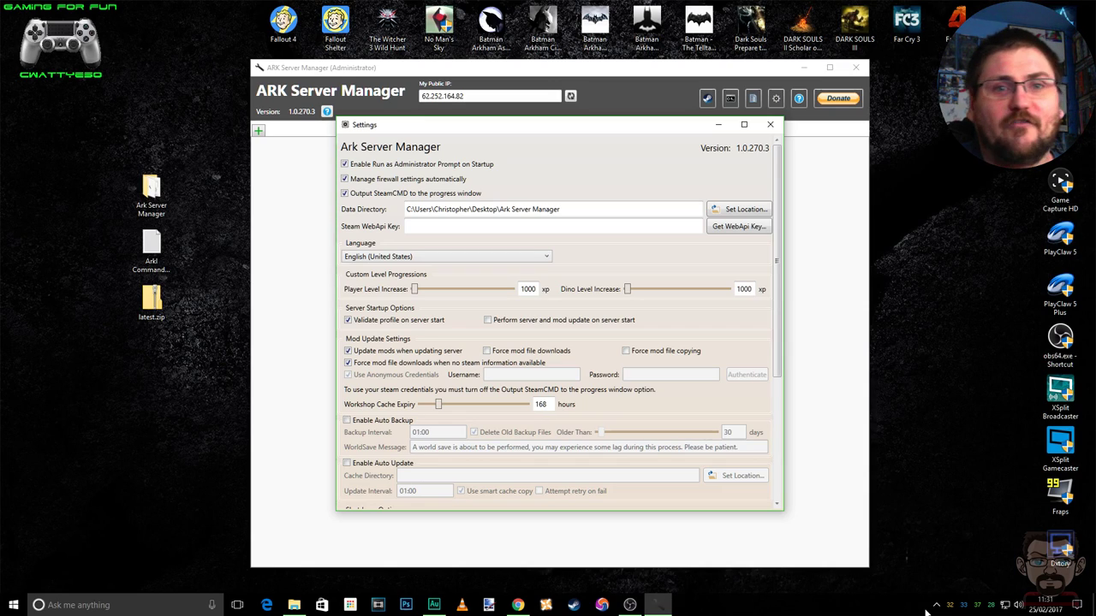
pyautogui.click(935, 605)
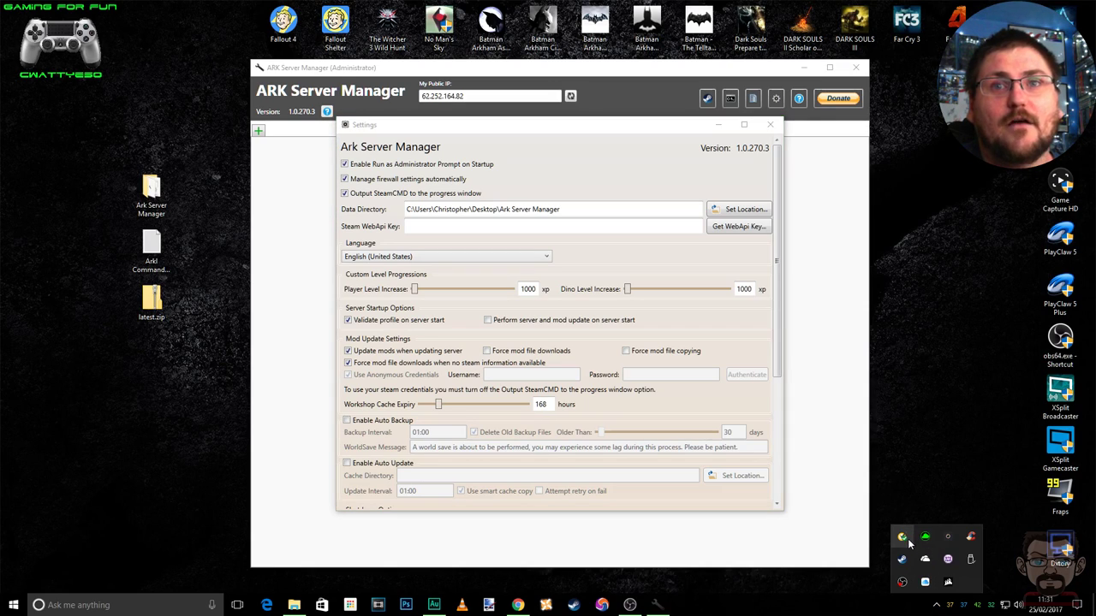